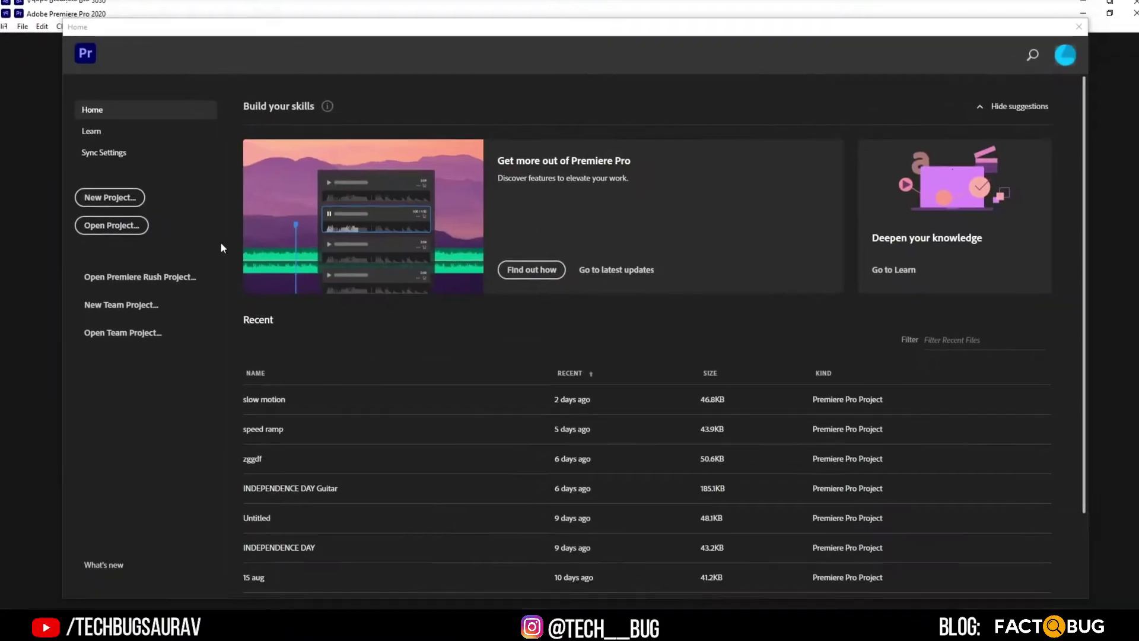
Step: Create a new project named 'Slow Motion'
{"action": "left_click", "coordinate": [76, 191]}
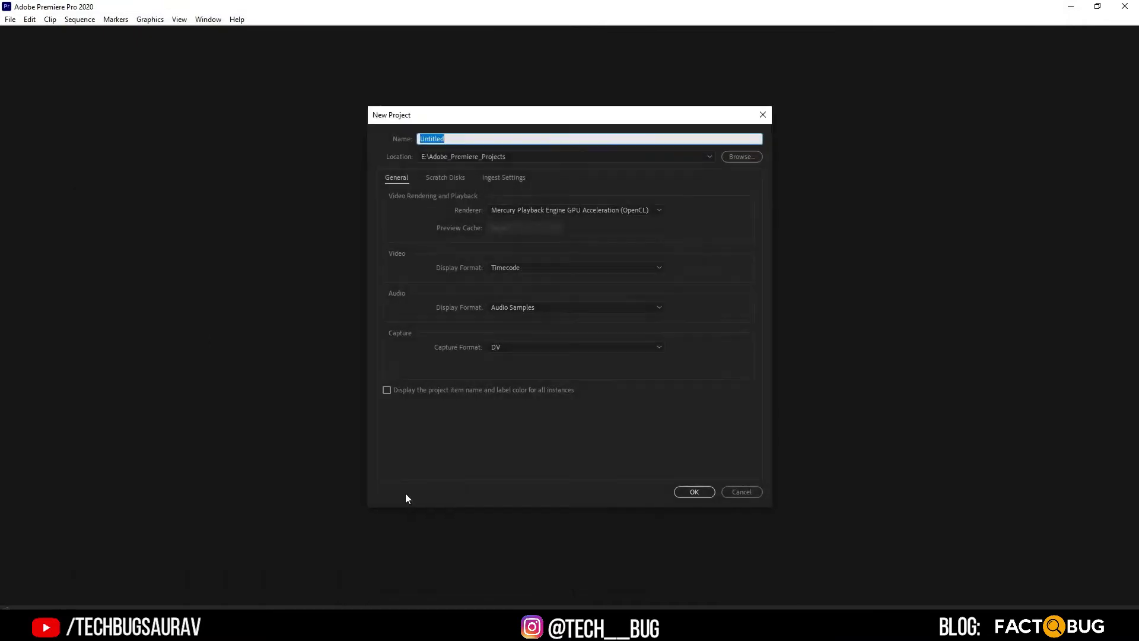
{"action": "type", "text": "Slow Motion"}
{"action": "key", "text": "Return"}
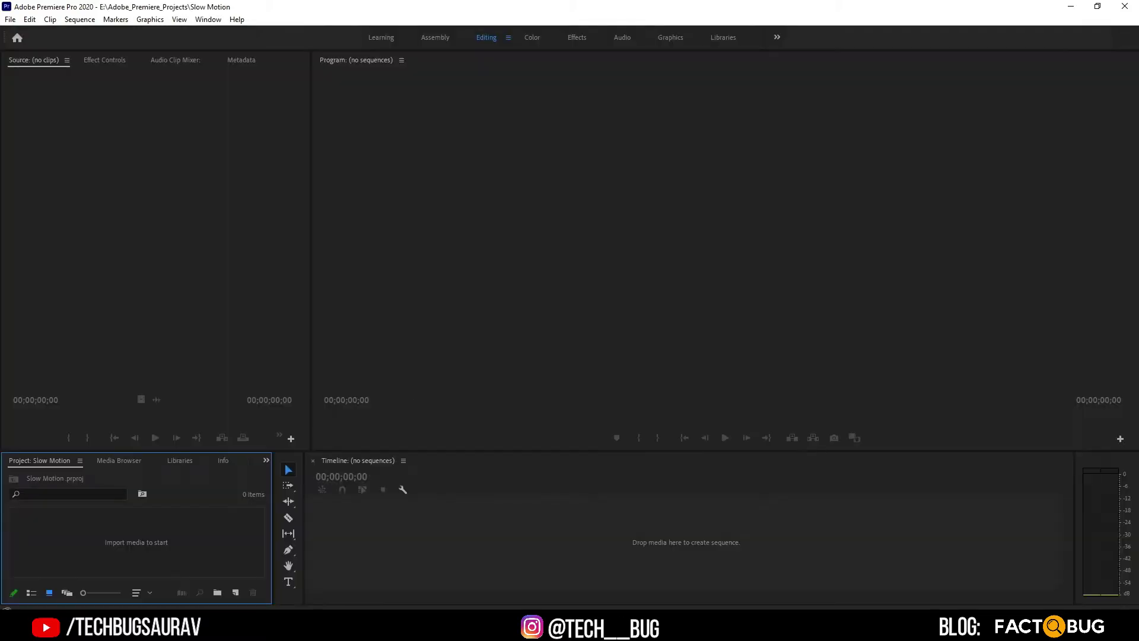
Step: Add the walking-feet footsteps video to the timeline, start it near 2 seconds, and preview the 5:11 clip
{"action": "mouse_move", "coordinate": [189, 127]}
{"action": "left_mouse_down"}
{"action": "mouse_move", "coordinate": [485, 482]}
{"action": "mouse_move", "coordinate": [595, 560]}
{"action": "left_mouse_up"}
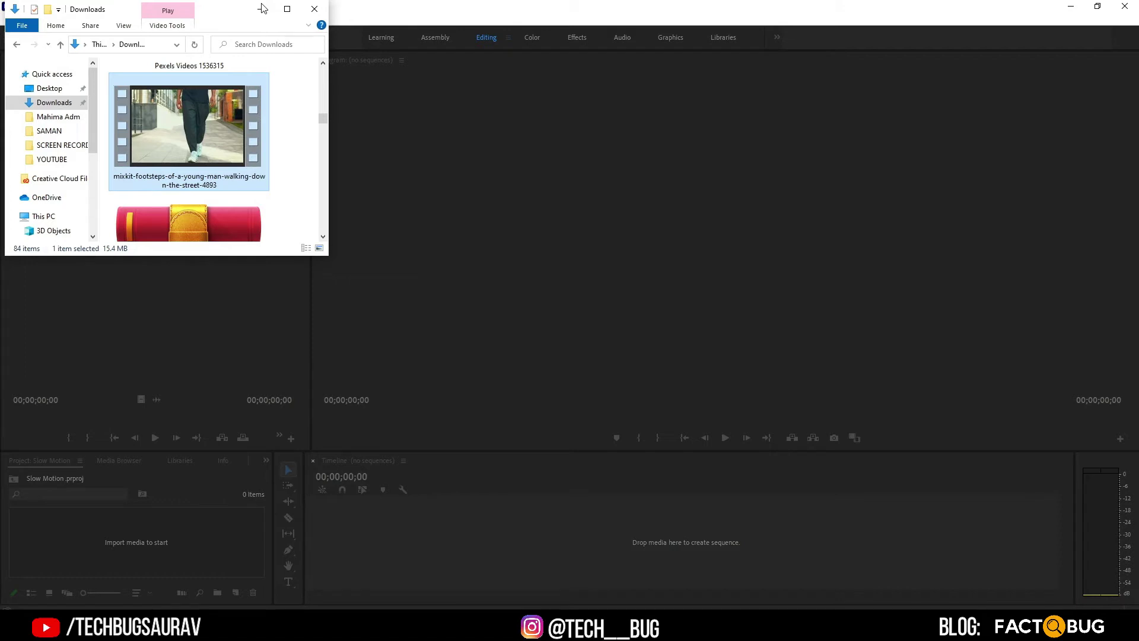
{"action": "left_click", "coordinate": [537, 295]}
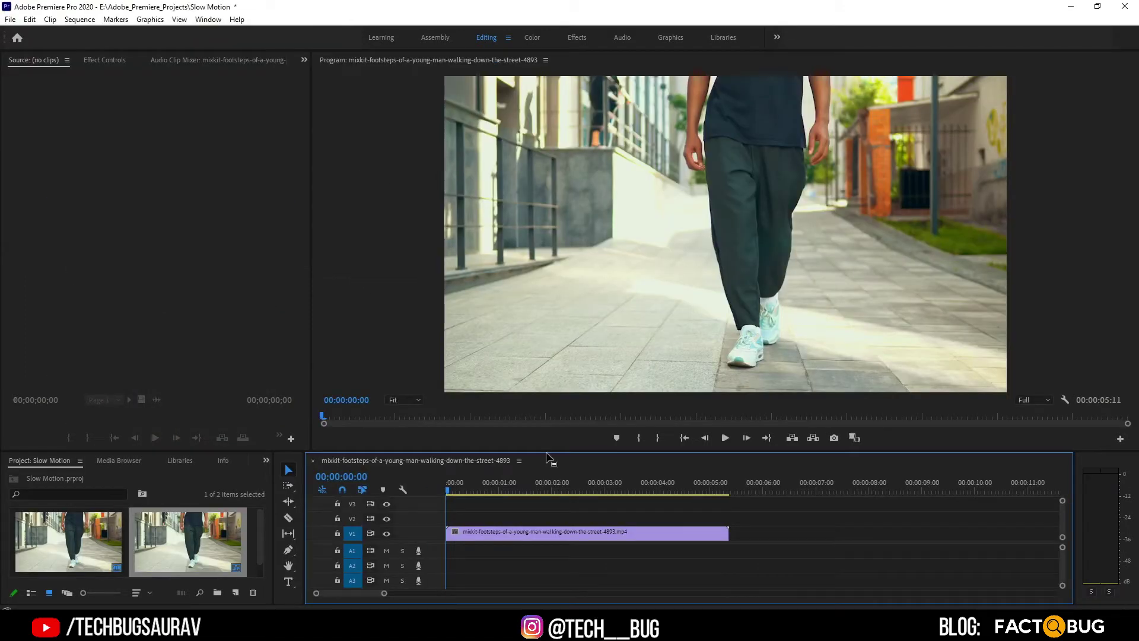
{"action": "left_click_drag", "start_coordinate": [525, 533], "coordinate": [618, 533]}
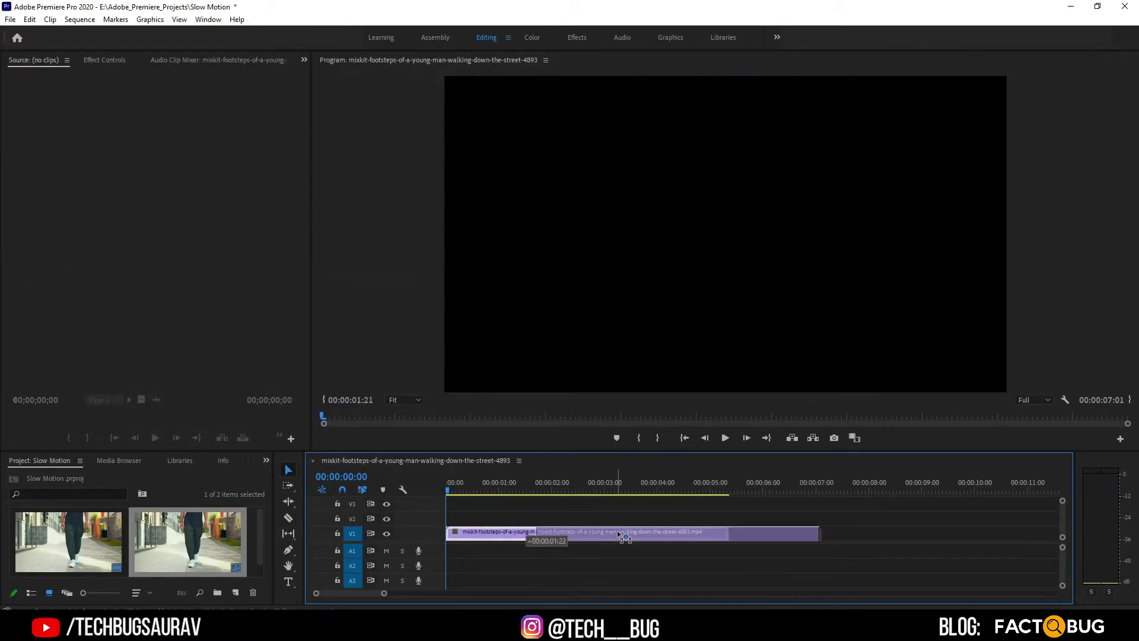
{"action": "key", "text": "space"}
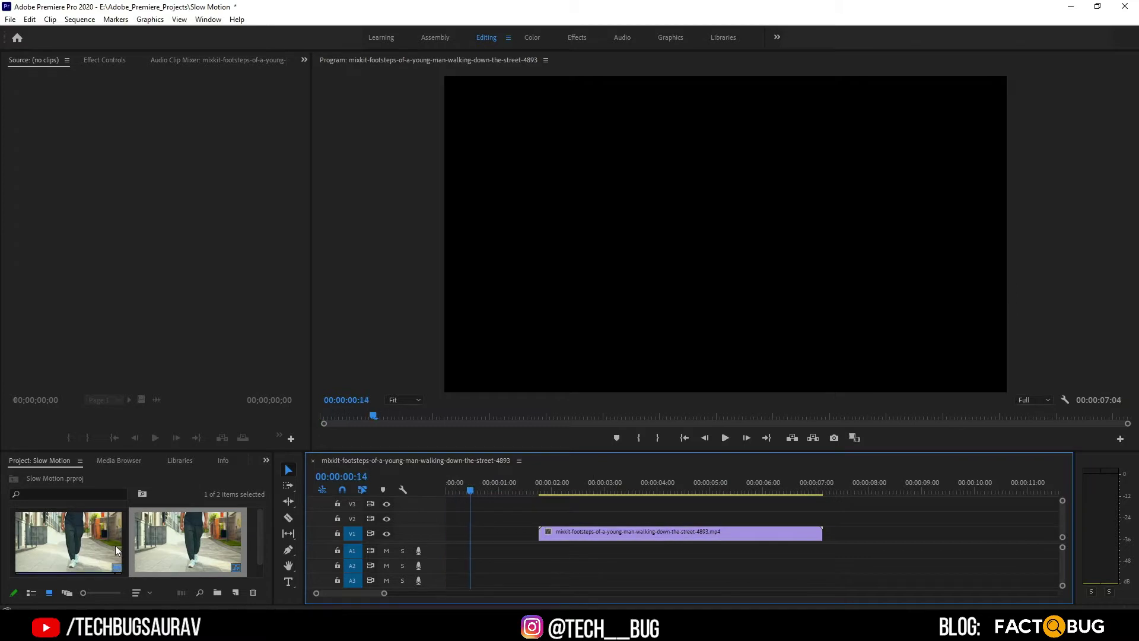
{"action": "scroll", "coordinate": [63, 531], "scroll_direction": "down", "scroll_amount": 1}
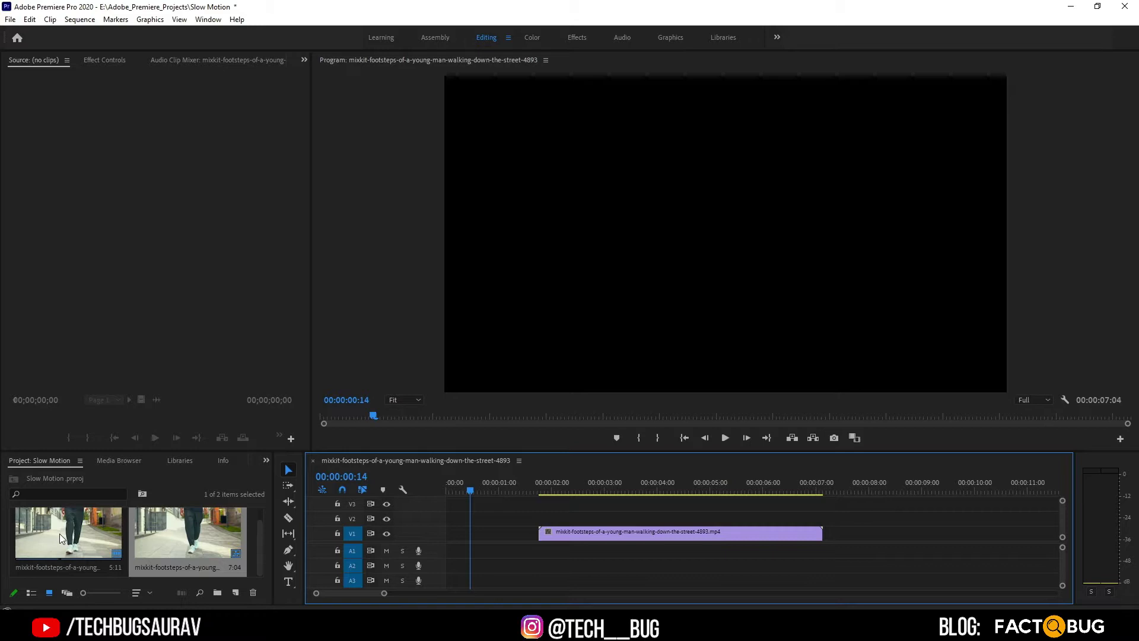
{"action": "double_click", "coordinate": [60, 538]}
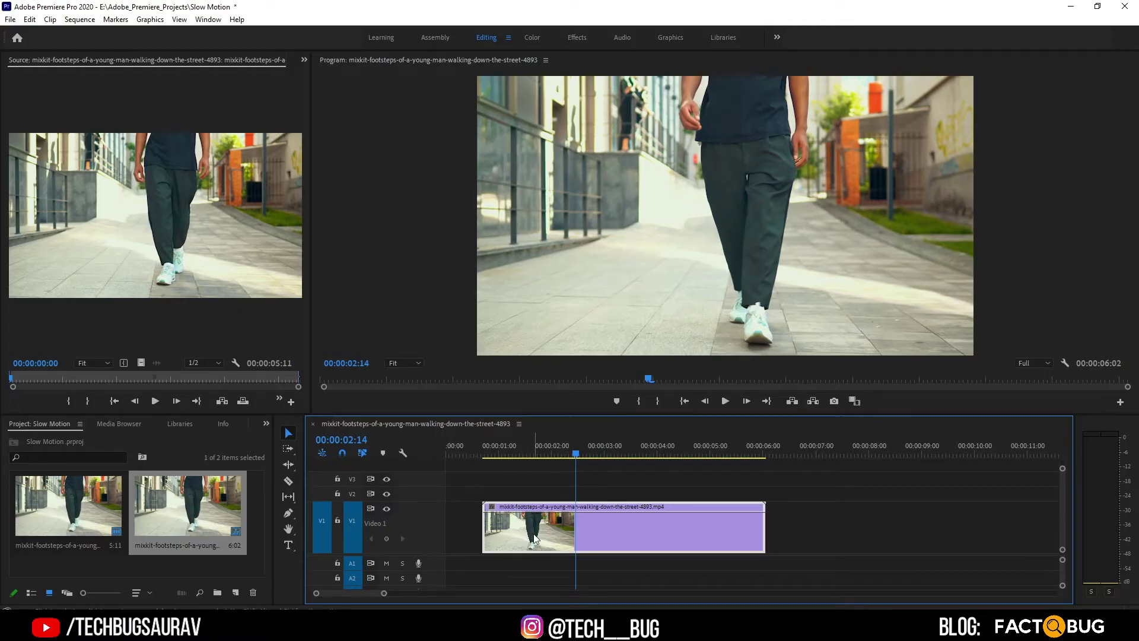
Step: Set the timeline clip's speed to 60% with Optical Flow time interpolation
{"action": "right_click", "coordinate": [534, 539]}
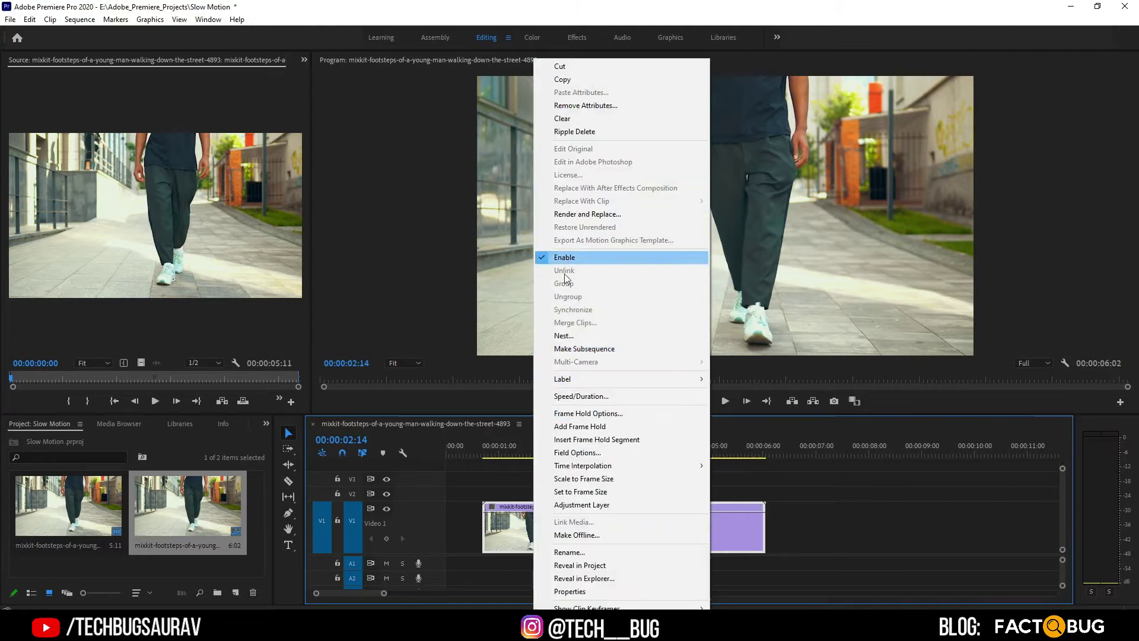
{"action": "left_click", "coordinate": [568, 397]}
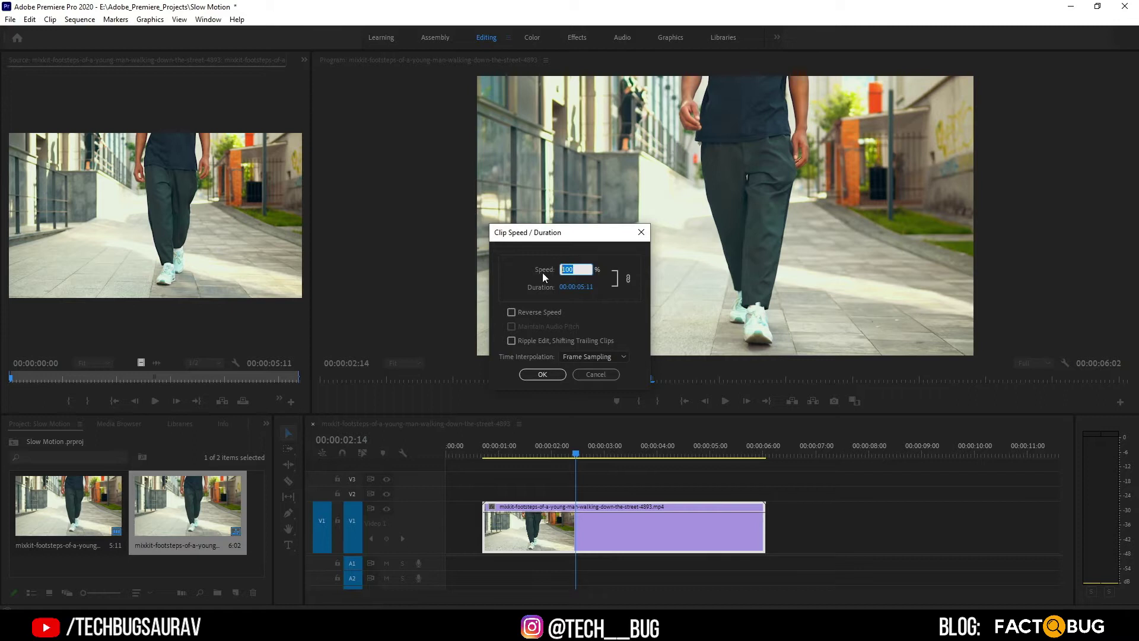
{"action": "type", "text": "60"}
{"action": "left_click", "coordinate": [582, 356]}
{"action": "left_click", "coordinate": [585, 394]}
{"action": "left_click", "coordinate": [537, 373]}
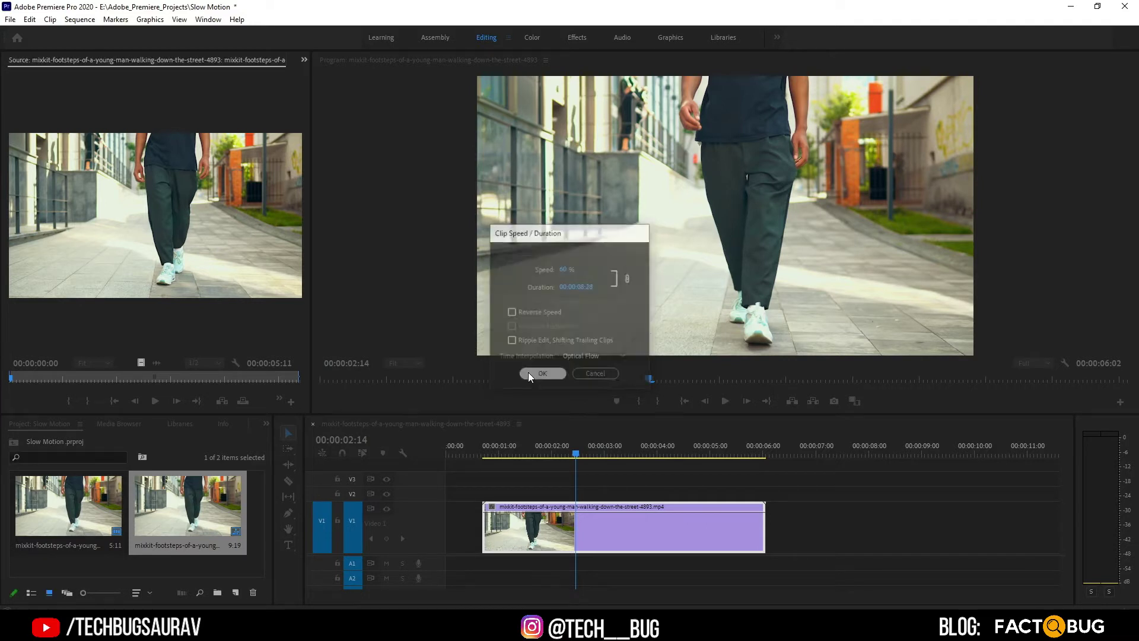
Step: Play back the slowed clip
{"action": "right_click", "coordinate": [536, 522]}
{"action": "key", "text": "Escape"}
{"action": "key", "text": "space"}
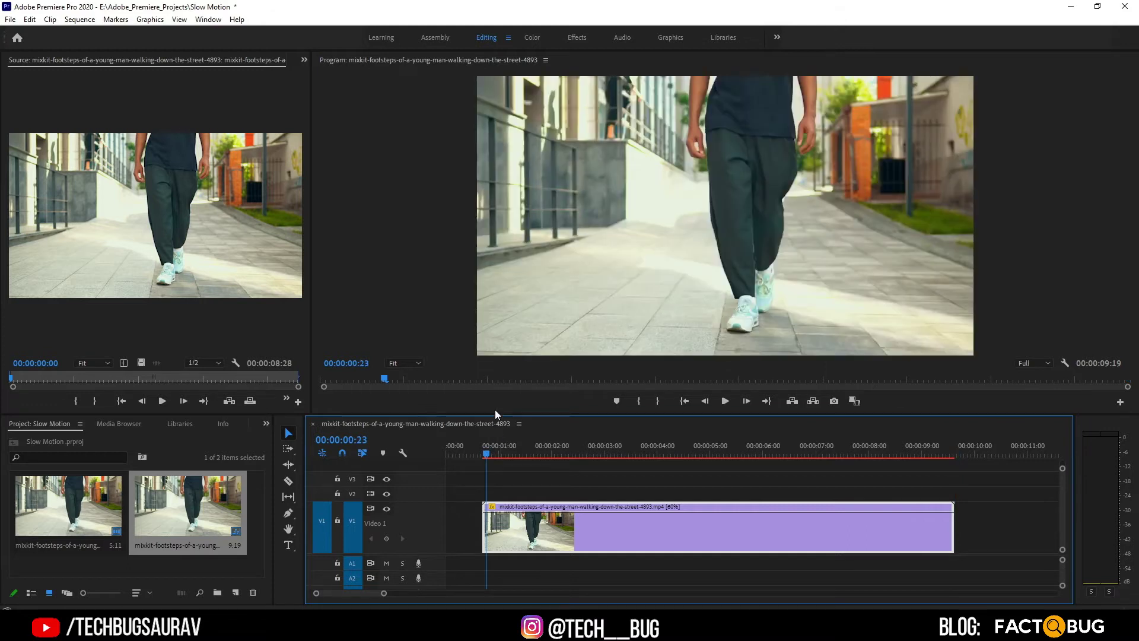
Step: Review the slowed clip, then mark In at 00:00:00:15 and Out at 00:00:09:24
{"action": "key", "text": "space"}
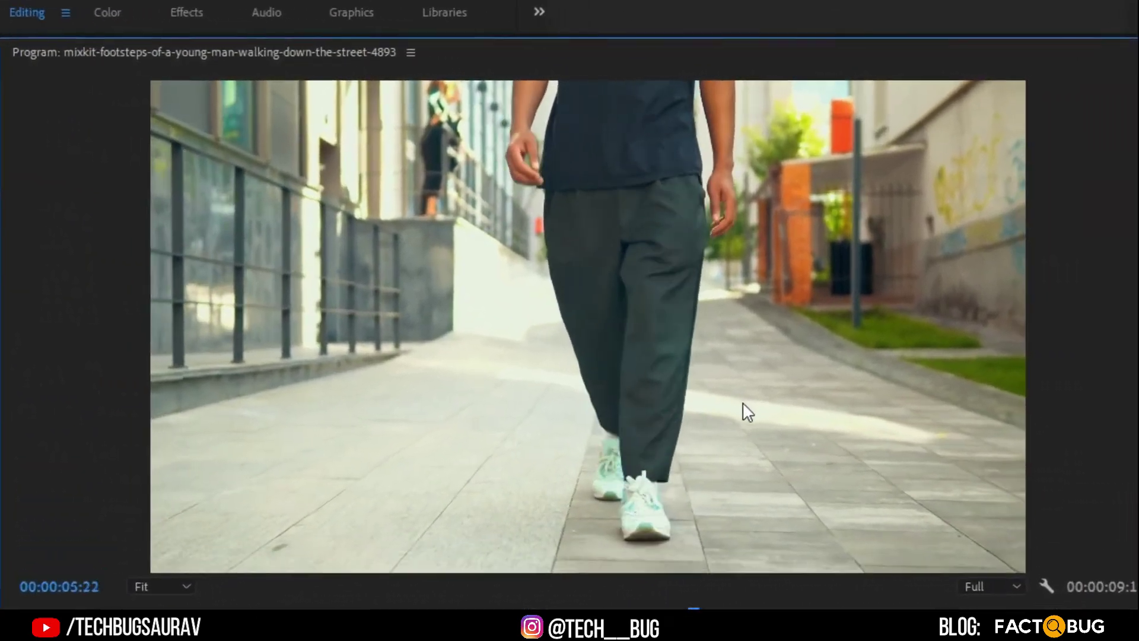
{"action": "key", "text": "space"}
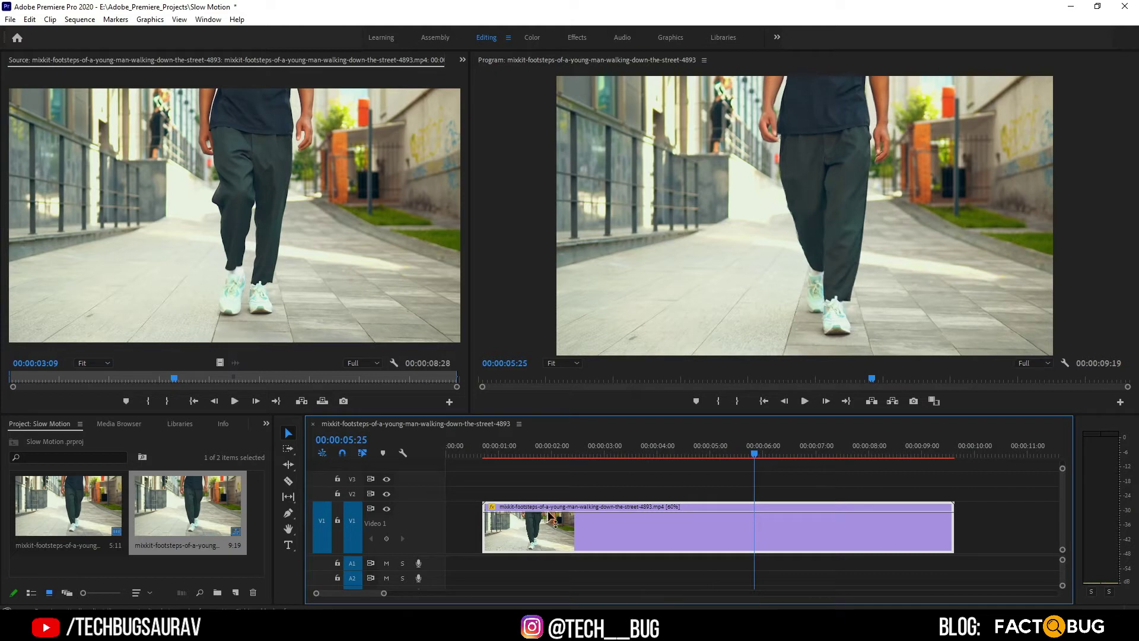
{"action": "left_click", "coordinate": [473, 442]}
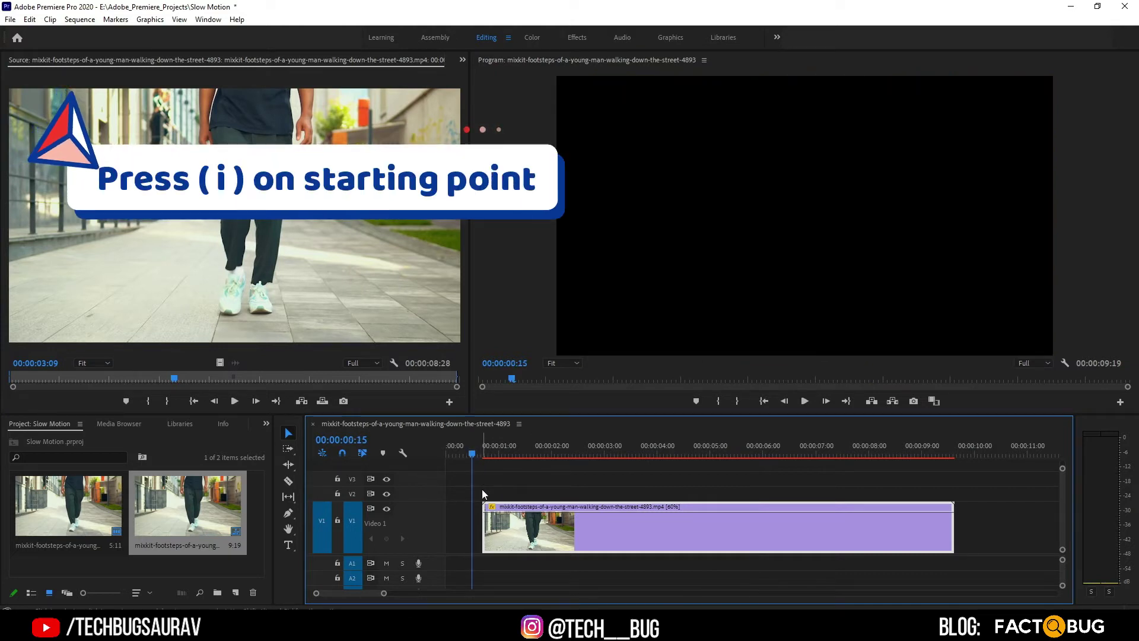
{"action": "key", "text": "i"}
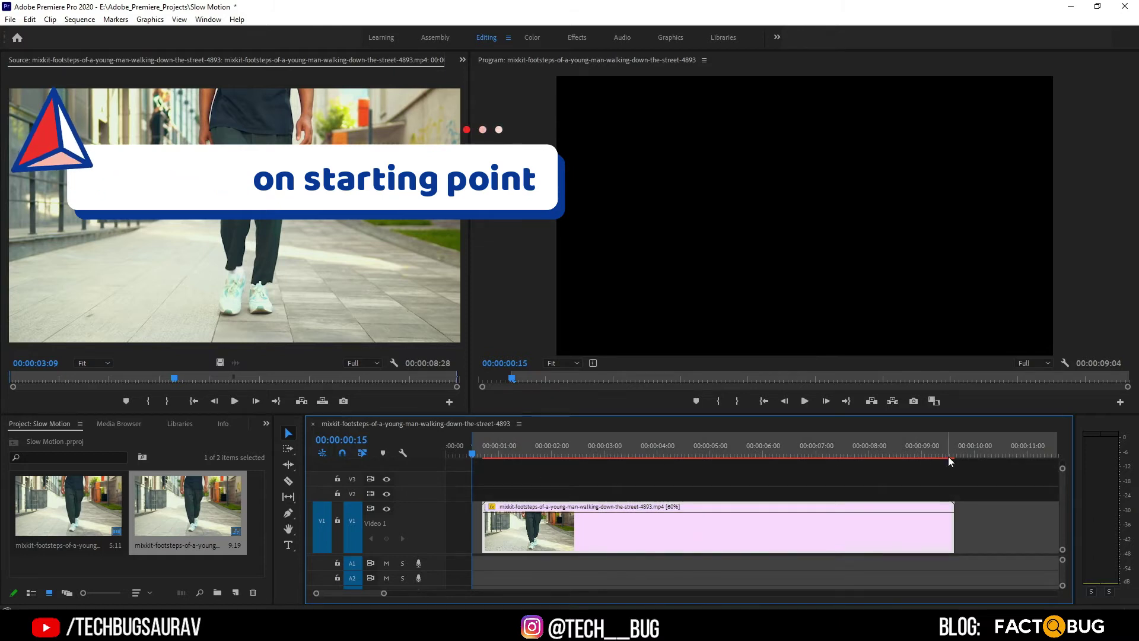
{"action": "left_click", "coordinate": [965, 451]}
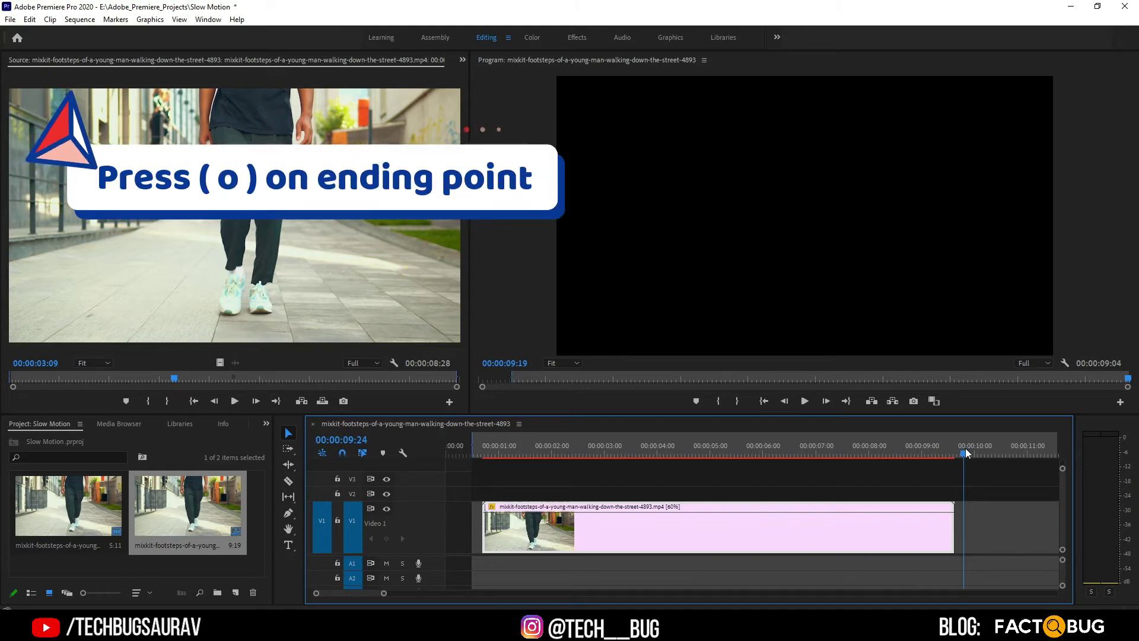
{"action": "key", "text": "o"}
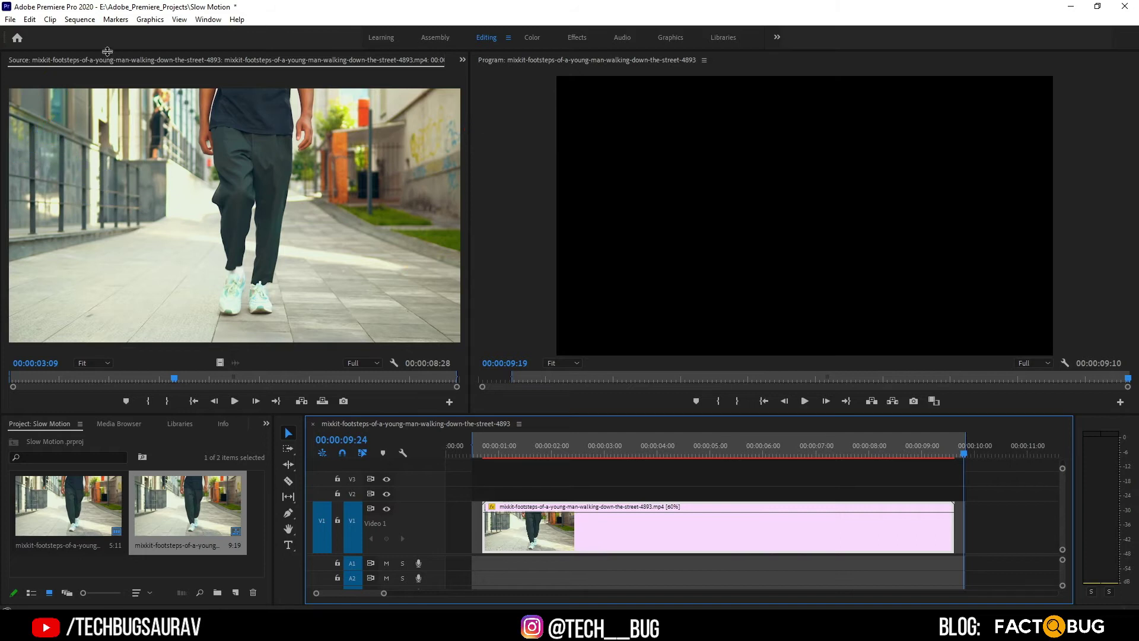
Step: Render the In-to-Out range from the Sequence menu
{"action": "left_click", "coordinate": [84, 23]}
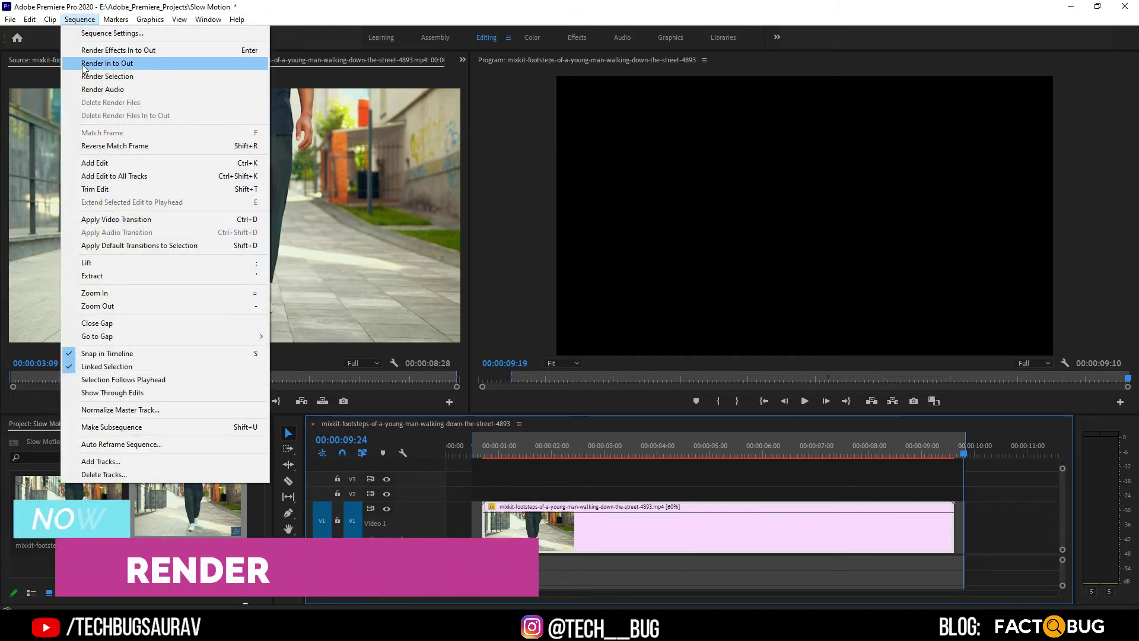
{"action": "left_click", "coordinate": [80, 61]}
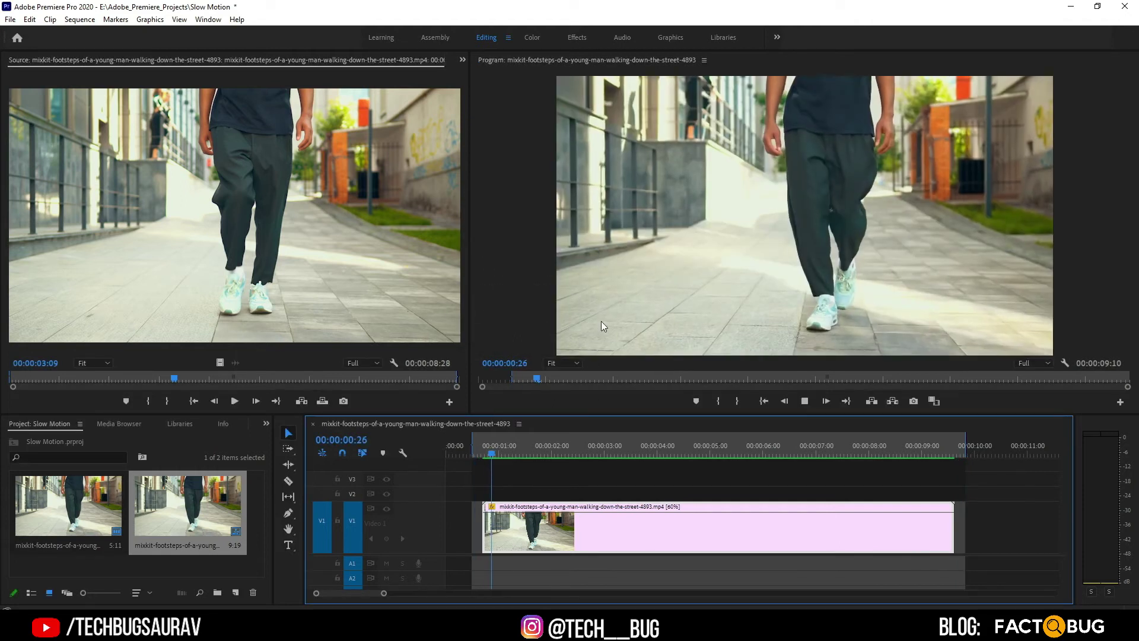
Step: Play the rendered slow-motion clip from the start and step through frames
{"action": "left_click_drag", "start_coordinate": [520, 454], "coordinate": [461, 457]}
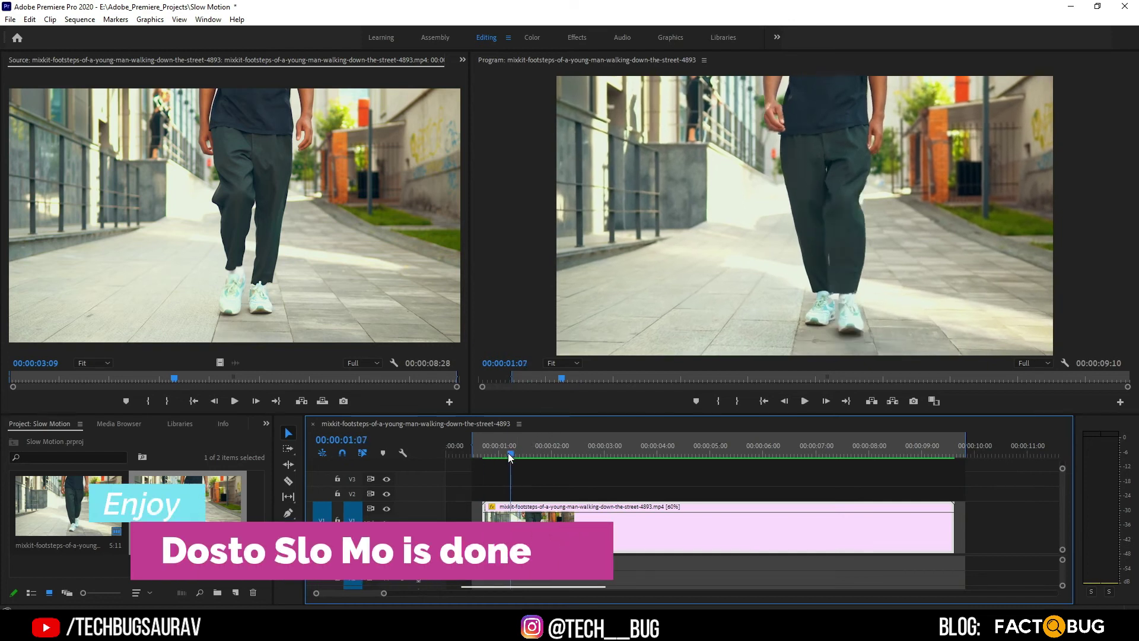
{"action": "key", "text": "space"}
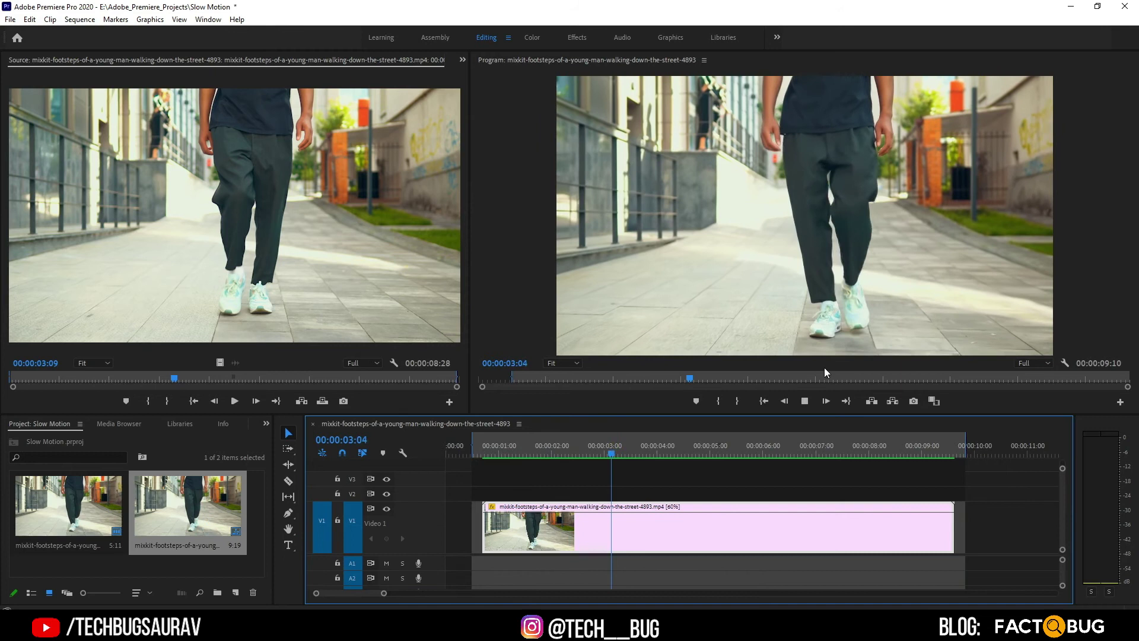
{"action": "key", "text": "space"}
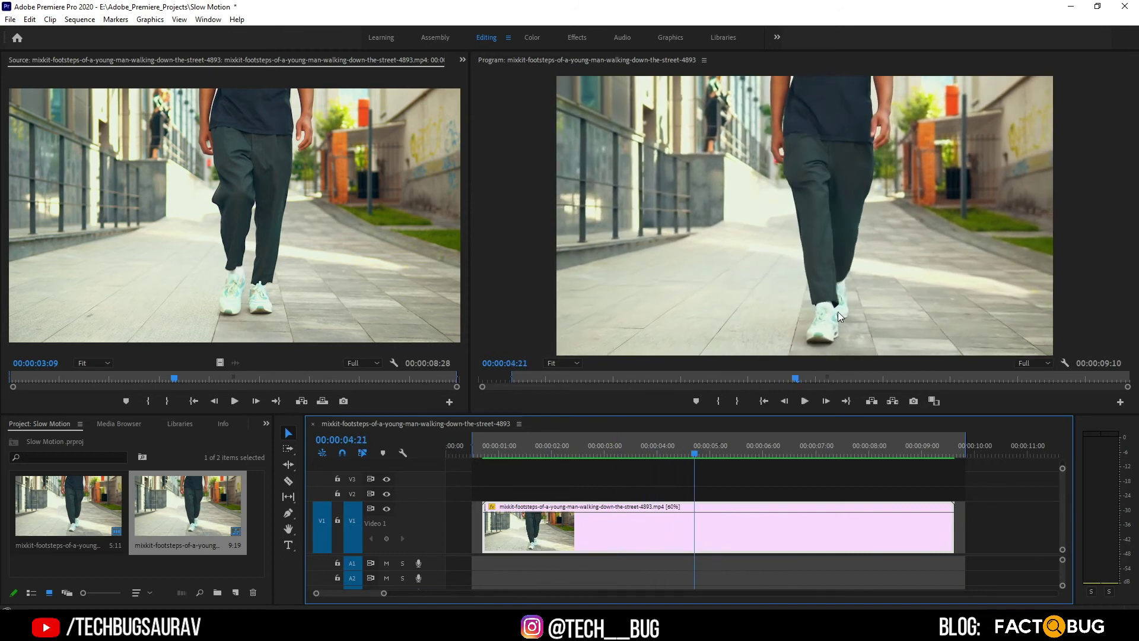
{"action": "key", "text": "Left"}
{"action": "key", "text": "Left"}
{"action": "key", "text": "Left"}
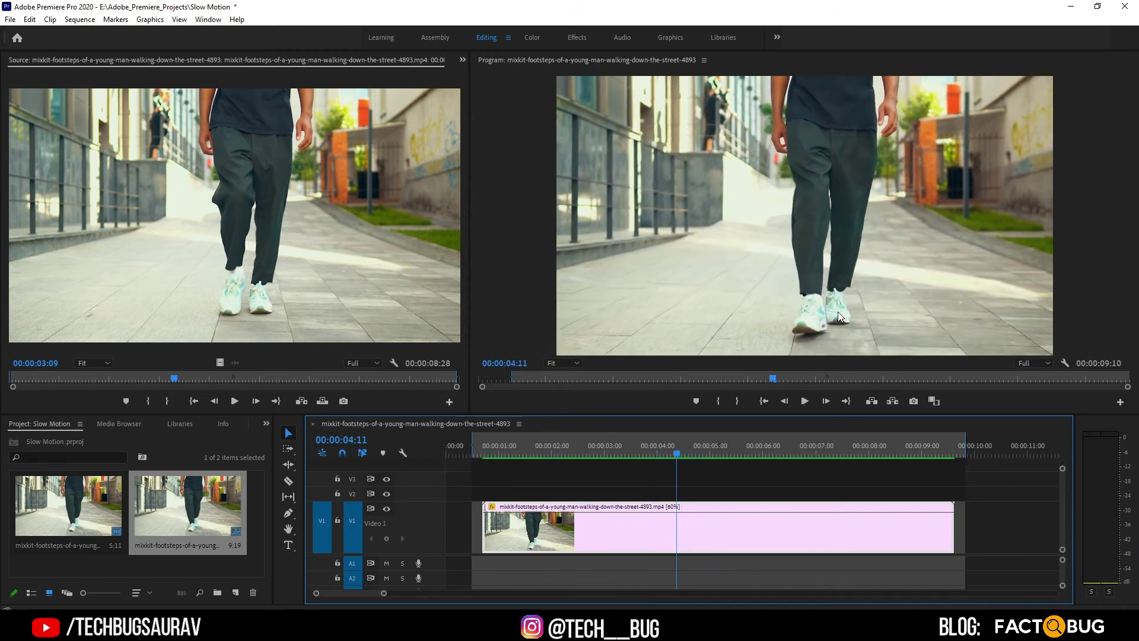
{"action": "key", "text": "Right"}
{"action": "key", "text": "Right"}
{"action": "key", "text": "Right"}
{"action": "key", "text": "Right"}
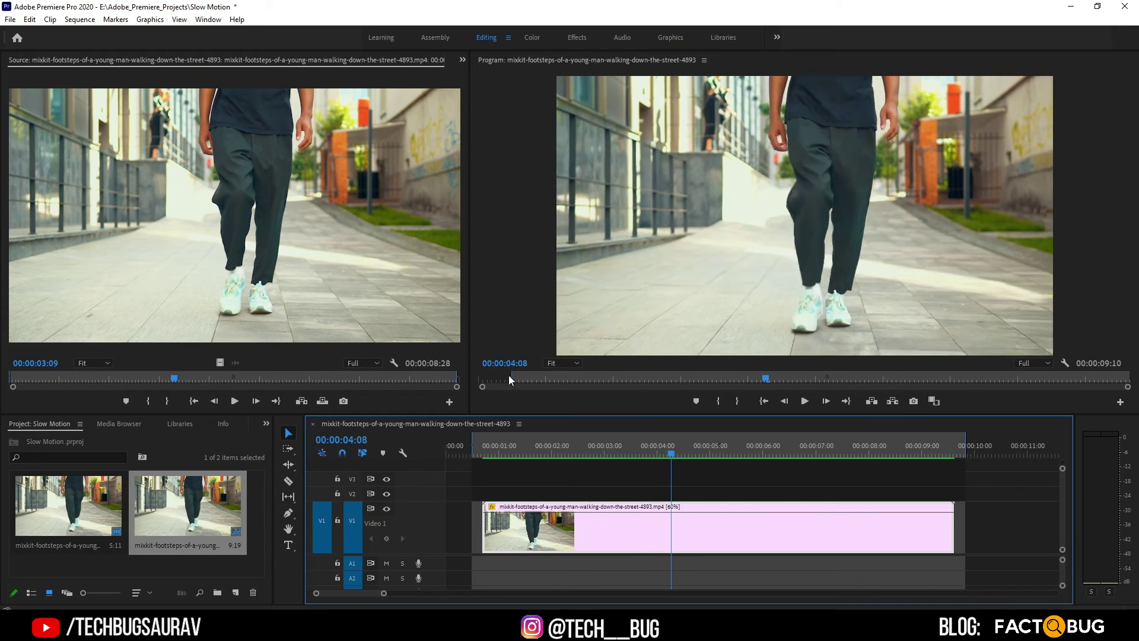
Step: Enlarge the Program monitor over the Source monitor and timeline, then play the clip again
{"action": "left_click_drag", "start_coordinate": [472, 417], "coordinate": [458, 502]}
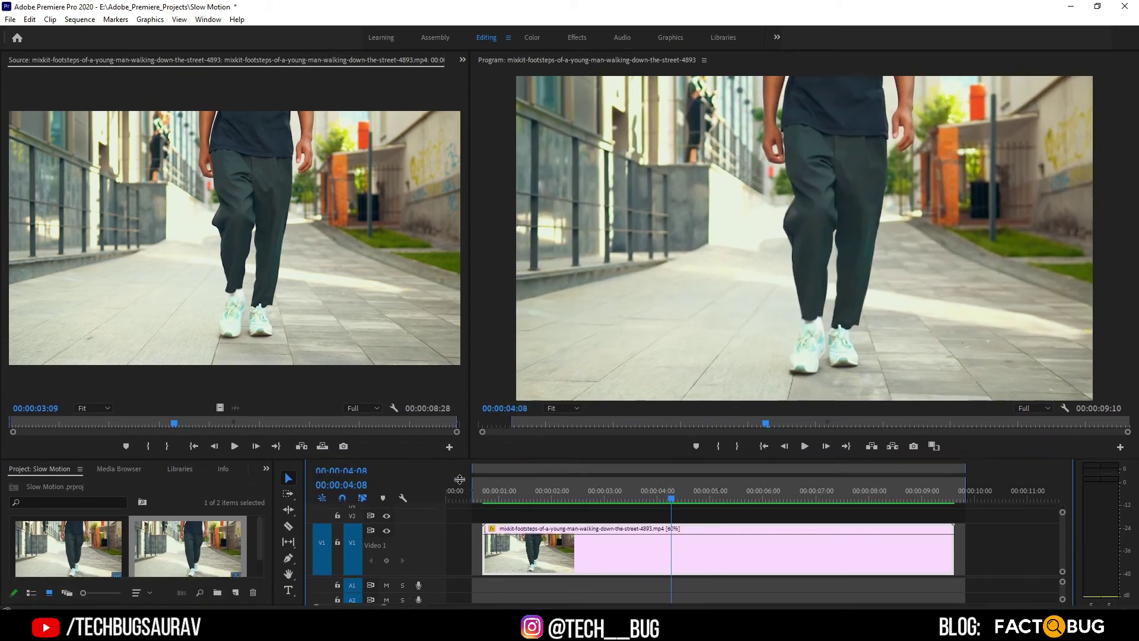
{"action": "mouse_move", "coordinate": [468, 432]}
{"action": "left_mouse_down"}
{"action": "mouse_move", "coordinate": [295, 445]}
{"action": "mouse_move", "coordinate": [192, 476]}
{"action": "left_mouse_up"}
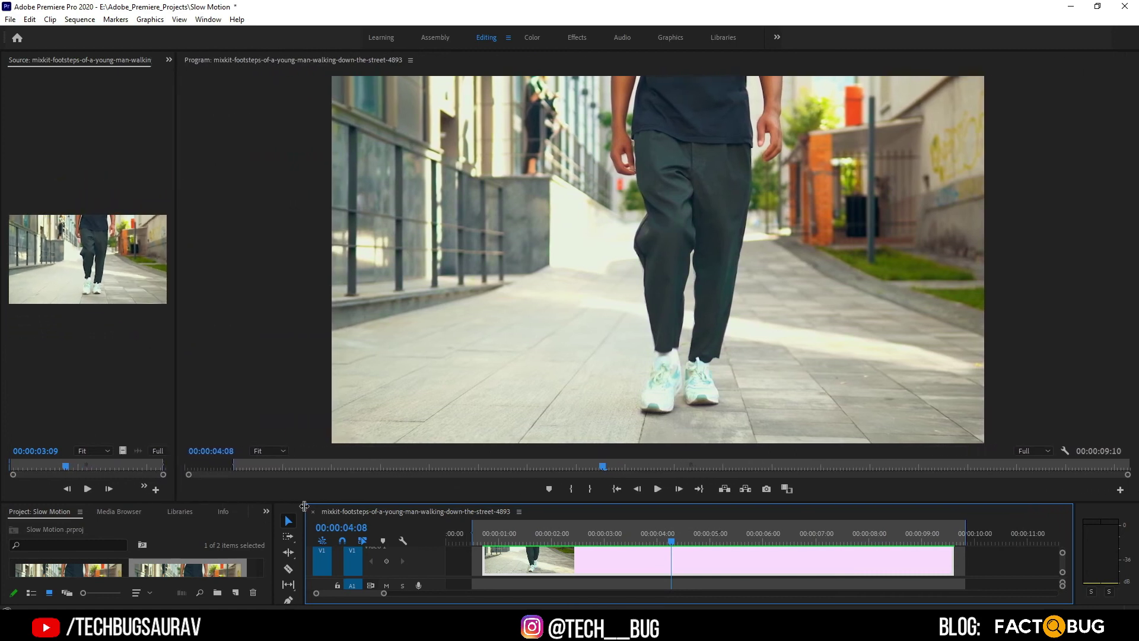
{"action": "left_click_drag", "start_coordinate": [305, 502], "coordinate": [309, 582]}
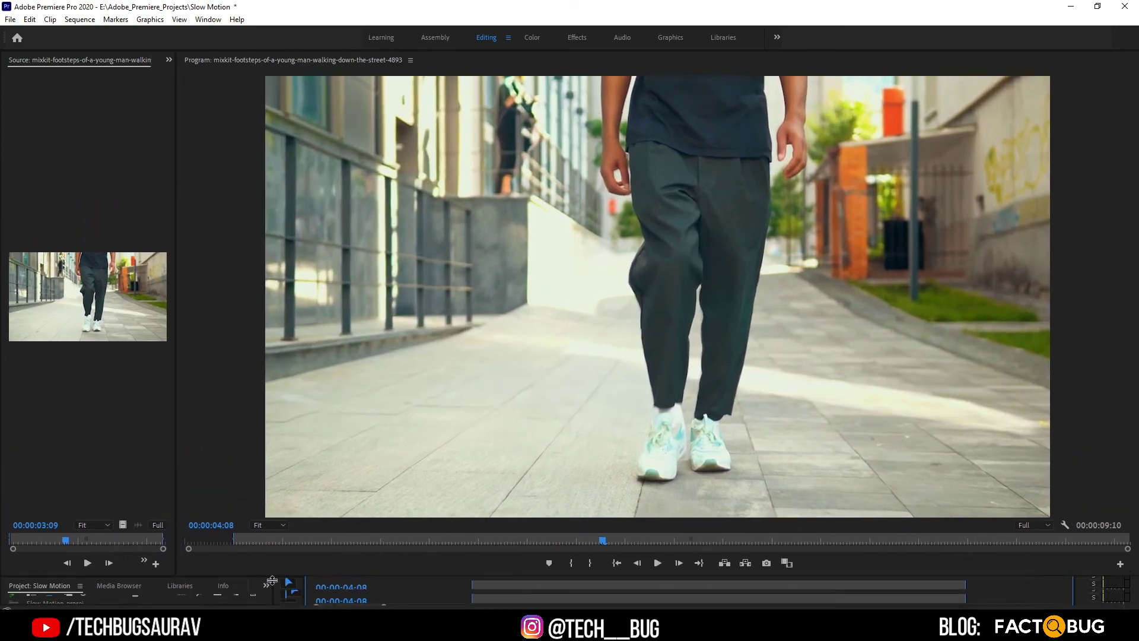
{"action": "key", "text": "space"}
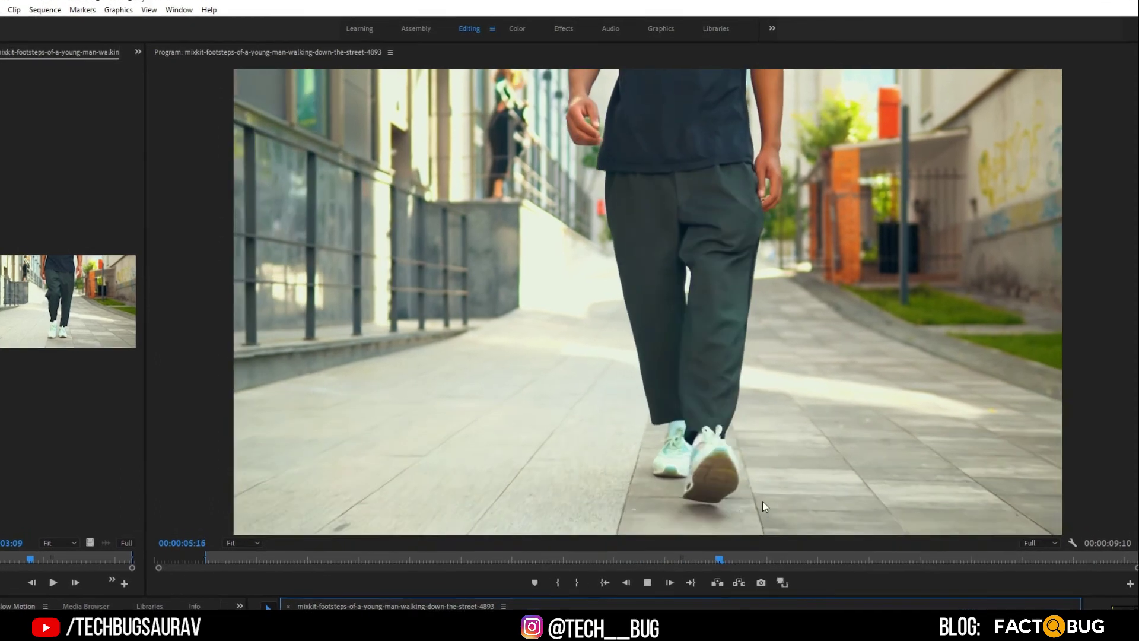